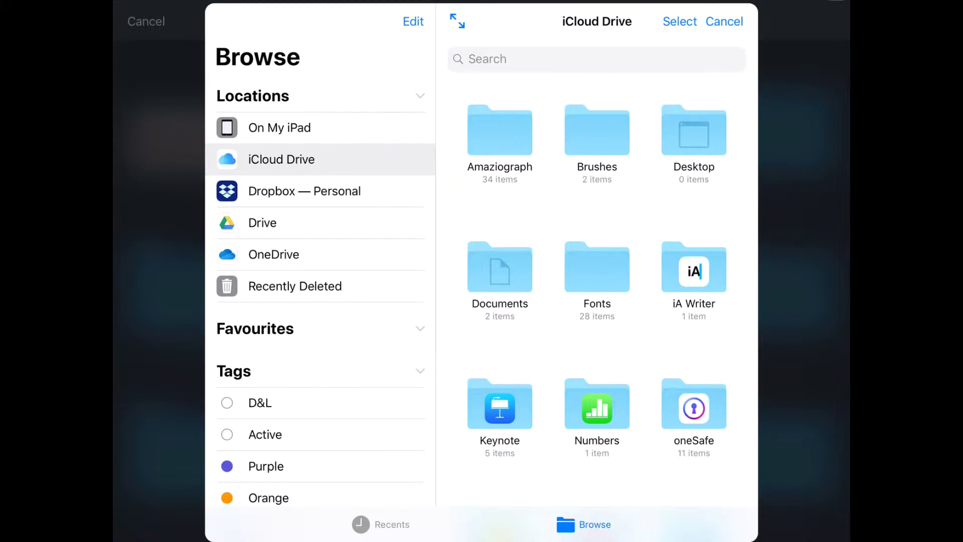
- Look through the iCloud Drive Fonts folder, then cancel back to the drawings gallery
{"action": "left_click", "coordinate": [597, 268]}
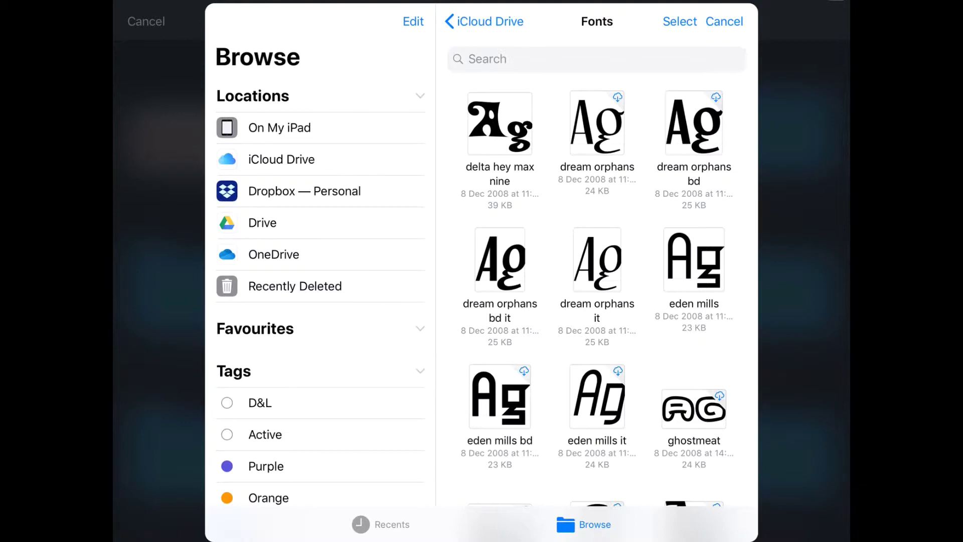
{"action": "left_click", "coordinate": [500, 125]}
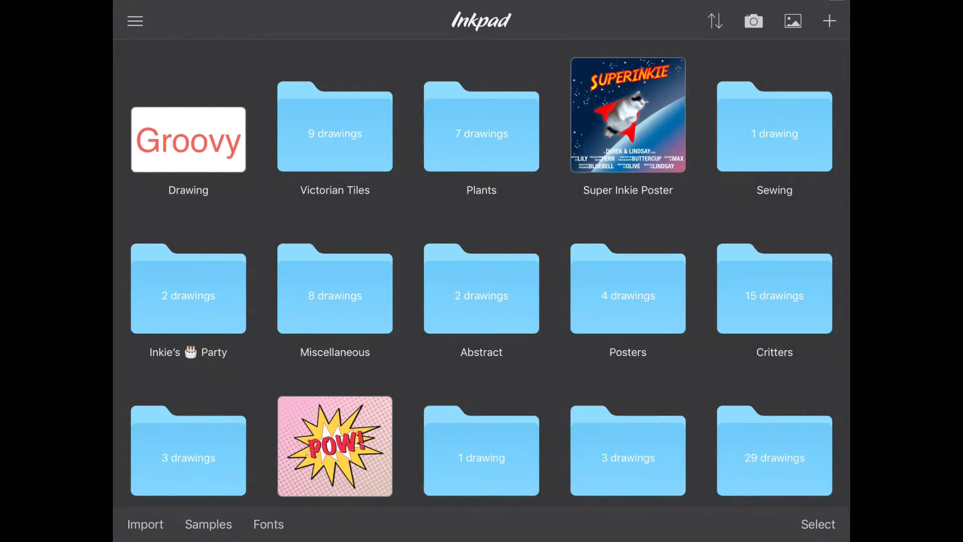
- Select nine iCloud fonts for import, including Delta Hey Max Nine, Dream Orphans, Goodfish-Bold and King Richard
{"action": "left_click", "coordinate": [145, 524]}
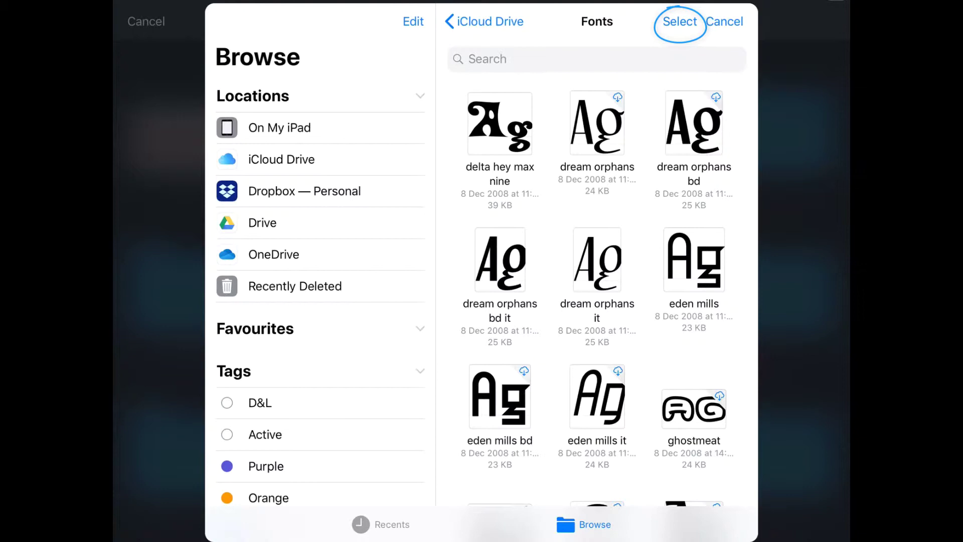
{"action": "left_click", "coordinate": [680, 22]}
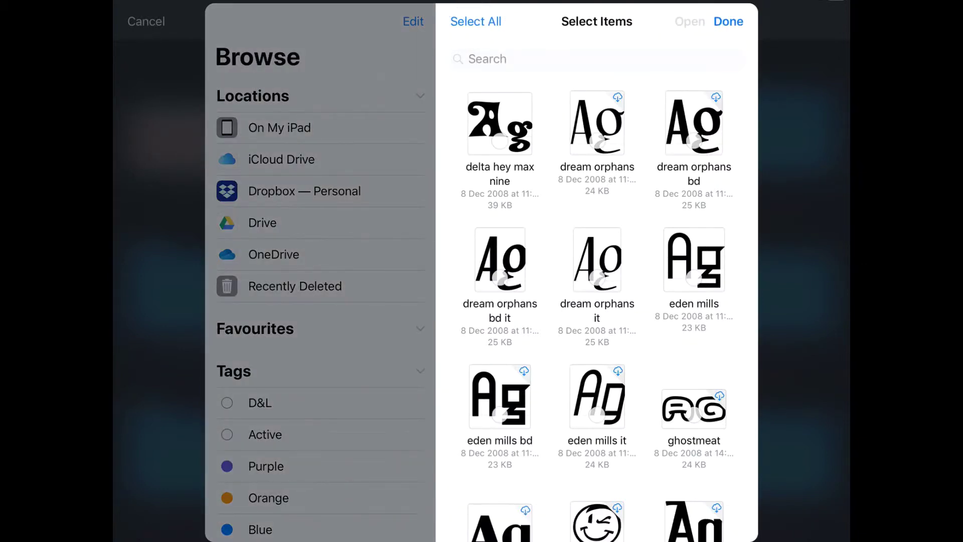
{"action": "left_click", "coordinate": [501, 124]}
{"action": "left_click", "coordinate": [694, 125]}
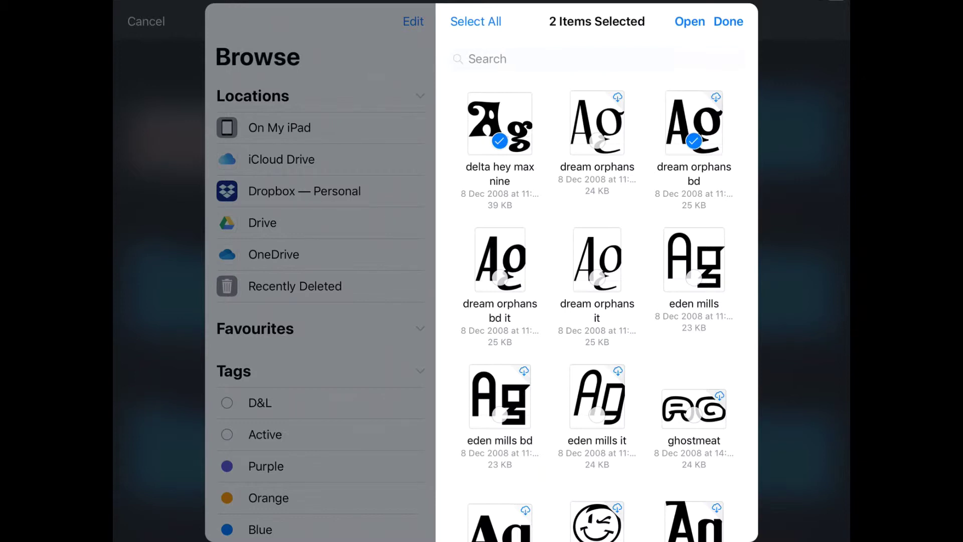
{"action": "left_click", "coordinate": [596, 260]}
{"action": "left_click", "coordinate": [597, 396]}
{"action": "left_click", "coordinate": [694, 410]}
{"action": "scroll", "coordinate": [596, 301], "scroll_direction": "down", "scroll_amount": 5}
{"action": "left_click", "coordinate": [596, 355]}
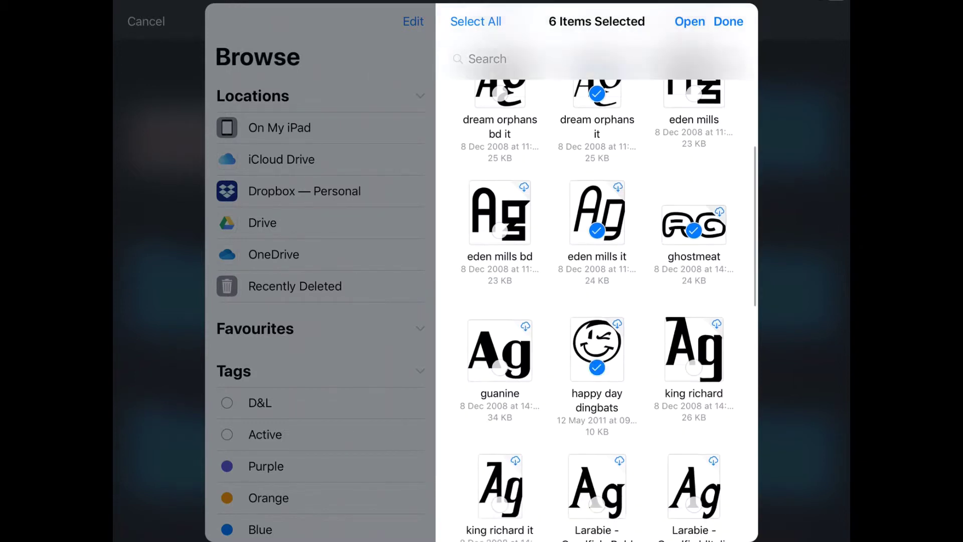
{"action": "left_click", "coordinate": [694, 384]}
{"action": "left_click", "coordinate": [597, 384]}
{"action": "left_click", "coordinate": [499, 383]}
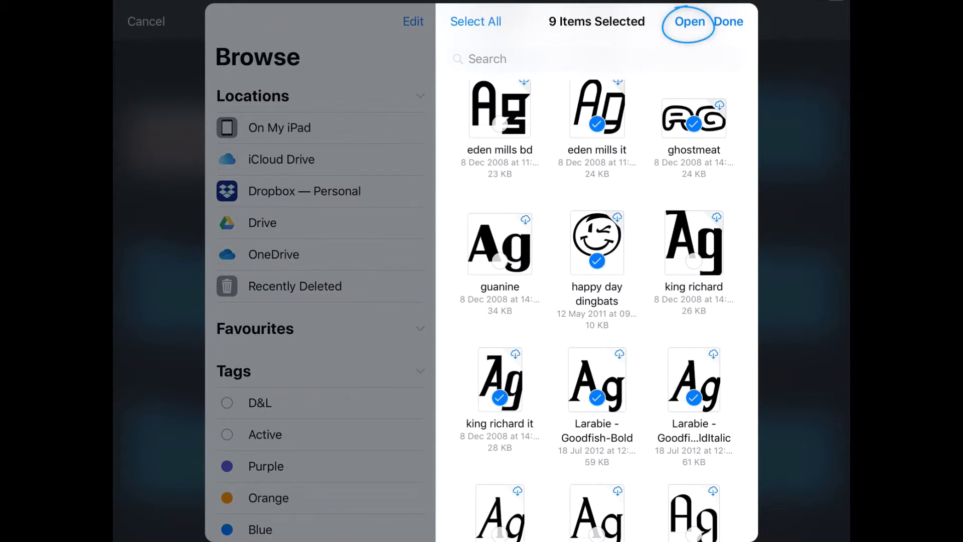
- Import the nine selected fonts and find KingRichard-Italic among them in the Font Library
{"action": "left_click", "coordinate": [689, 22]}
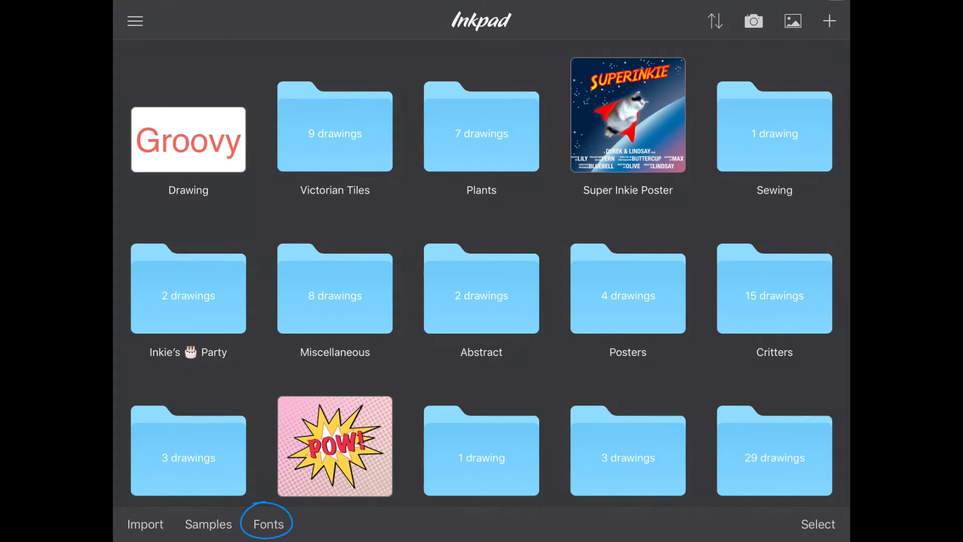
{"action": "left_click", "coordinate": [269, 524]}
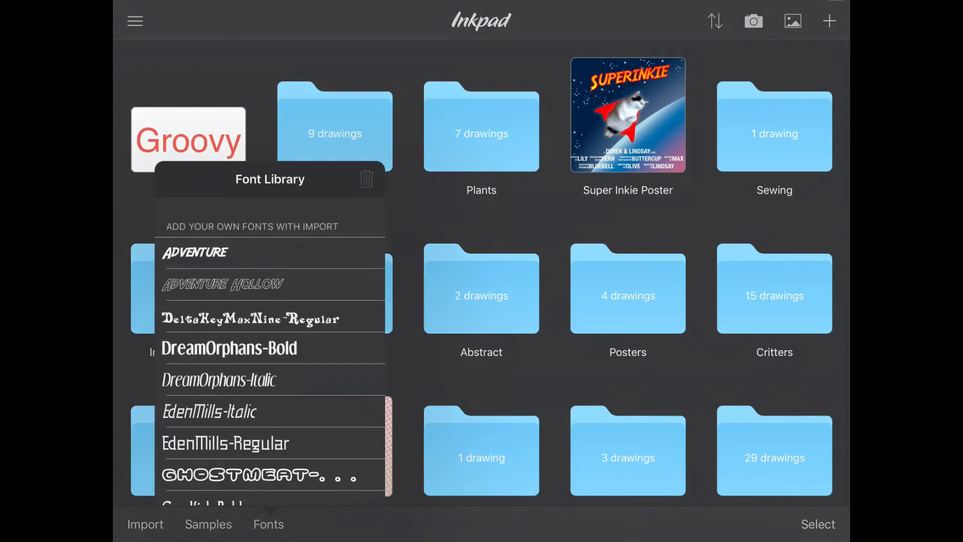
{"action": "left_click_drag", "start_coordinate": [334, 399], "coordinate": [333, 260]}
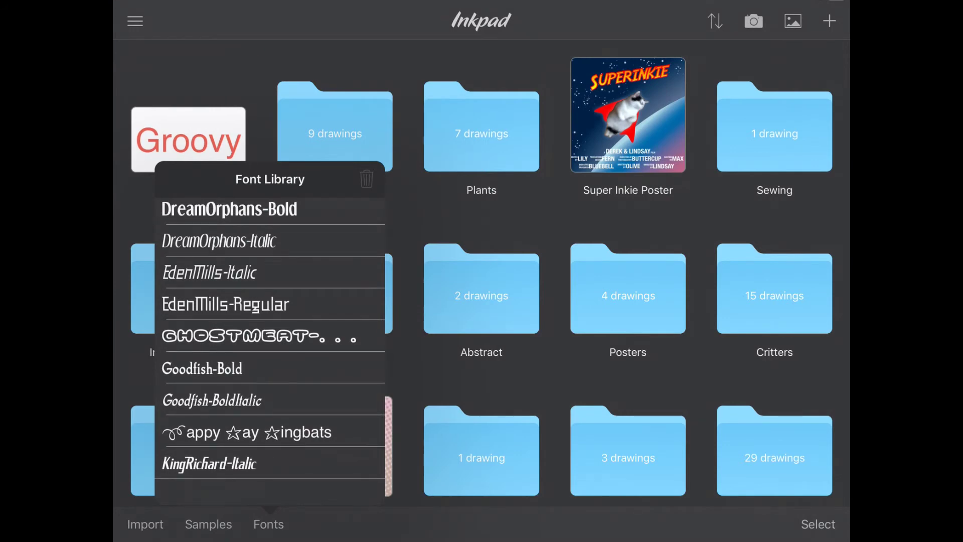
{"action": "left_click", "coordinate": [333, 462]}
{"action": "left_click_drag", "start_coordinate": [362, 183], "coordinate": [361, 215]}
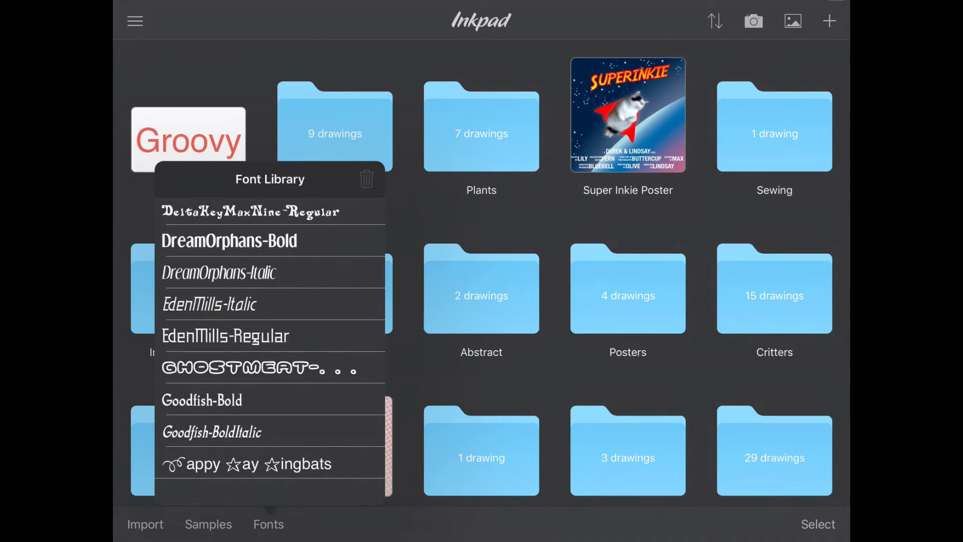
- Close the Font Library, open the Groovy drawing, and set its text to Delta Key Max 9
{"action": "left_click", "coordinate": [268, 524]}
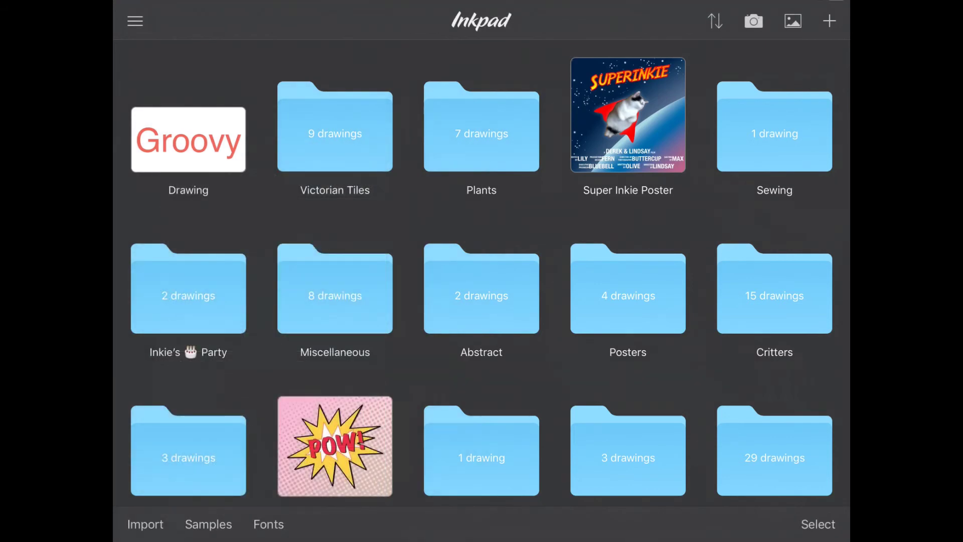
{"action": "left_click", "coordinate": [188, 140]}
{"action": "left_click", "coordinate": [643, 329]}
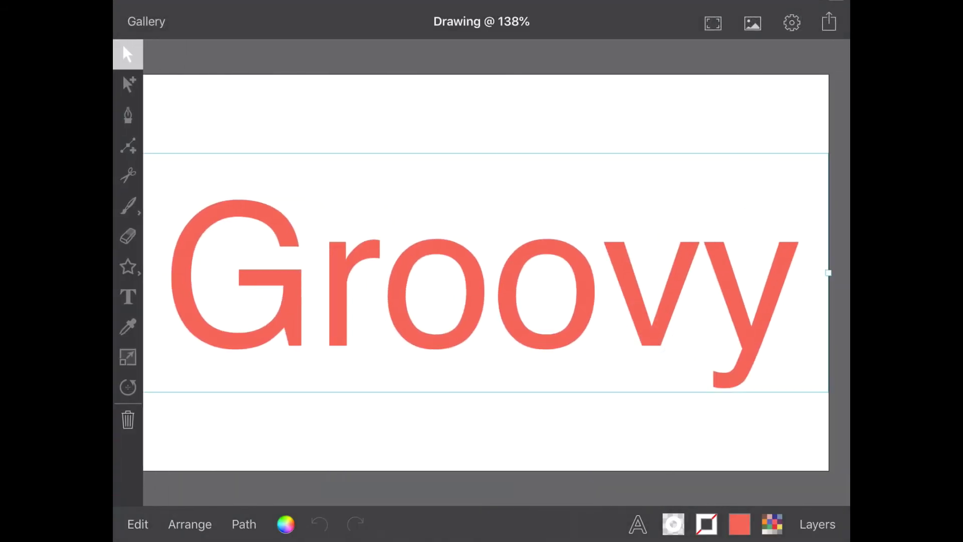
{"action": "left_click", "coordinate": [638, 524]}
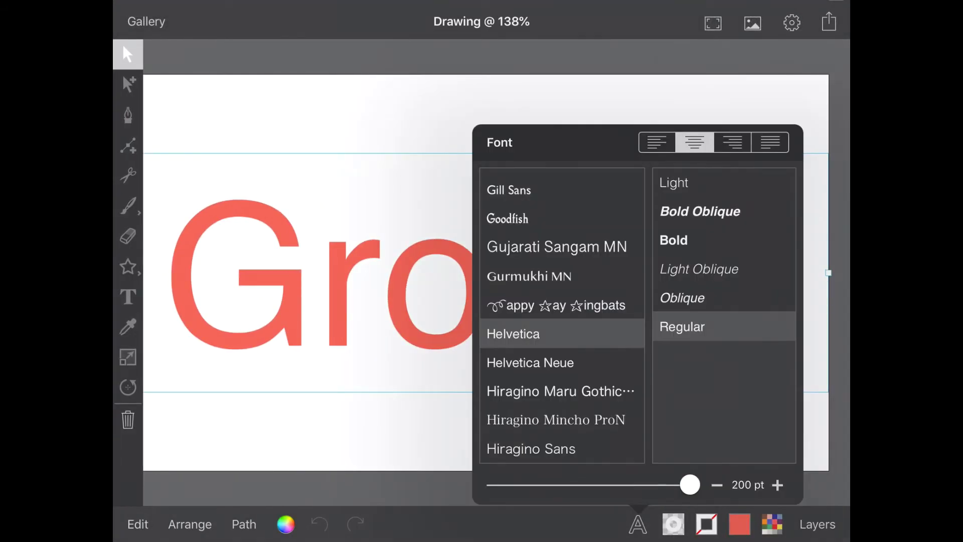
{"action": "left_click_drag", "start_coordinate": [598, 297], "coordinate": [607, 400]}
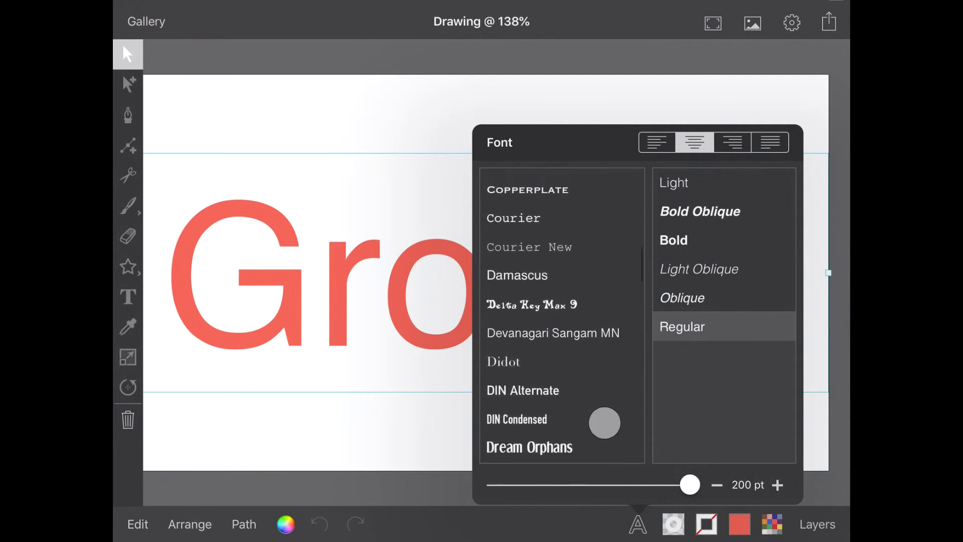
{"action": "left_click", "coordinate": [572, 282]}
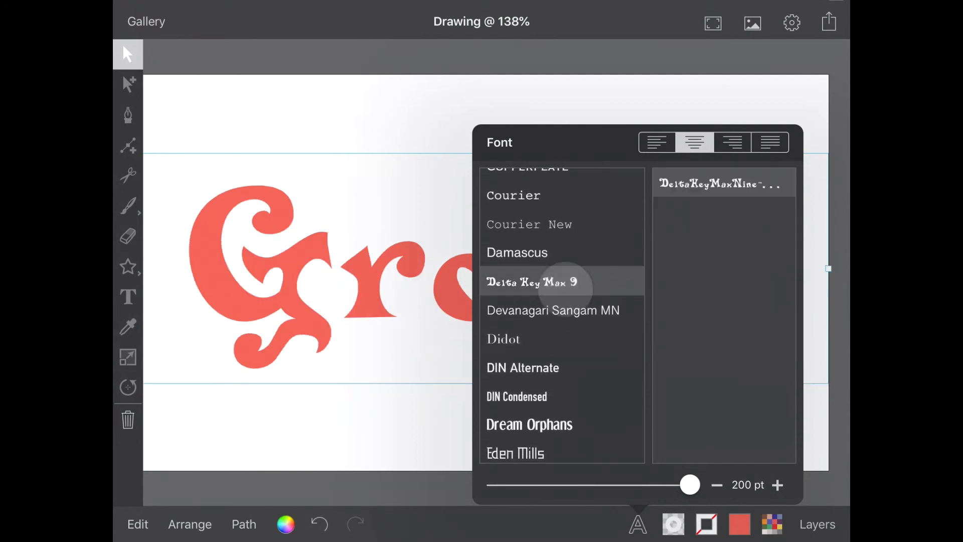
{"action": "left_click", "coordinate": [637, 523]}
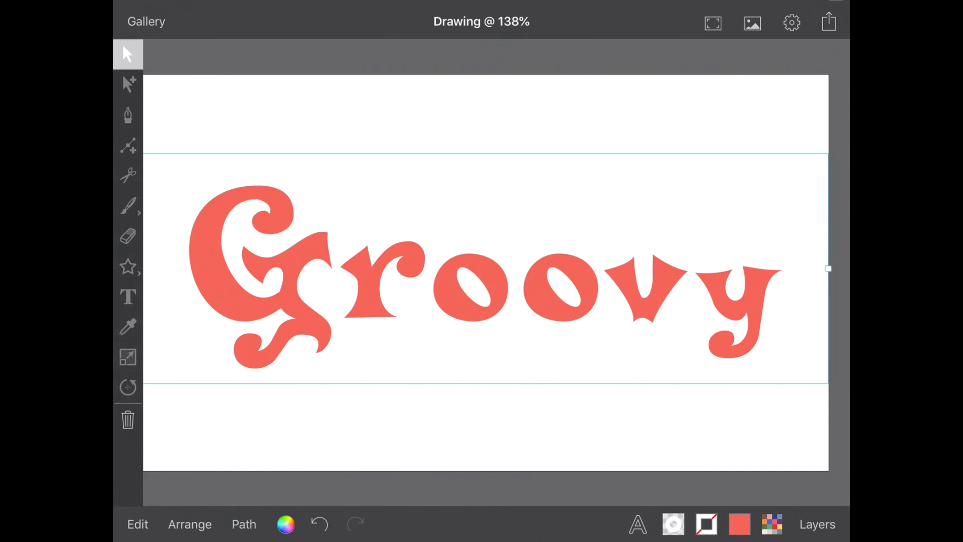